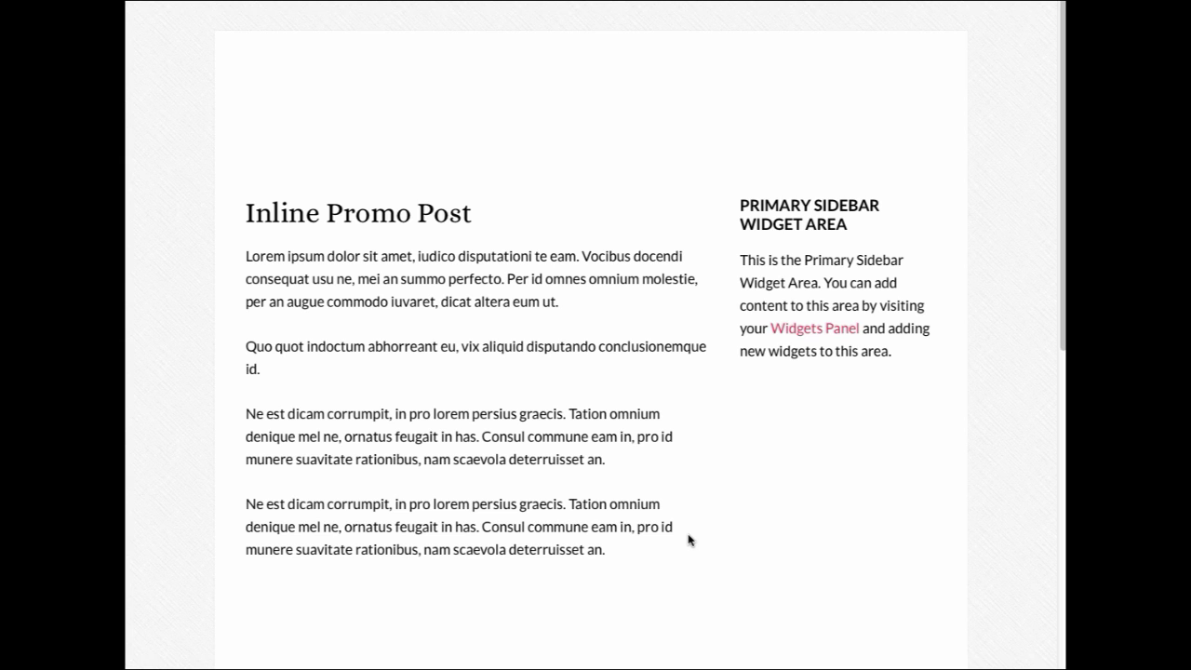
Look through the published Inline Promo Post and examine how the promo box appears between the paragraphs.
{"action": "scroll", "coordinate": [688, 540], "scroll_direction": "down", "scroll_amount": 3}
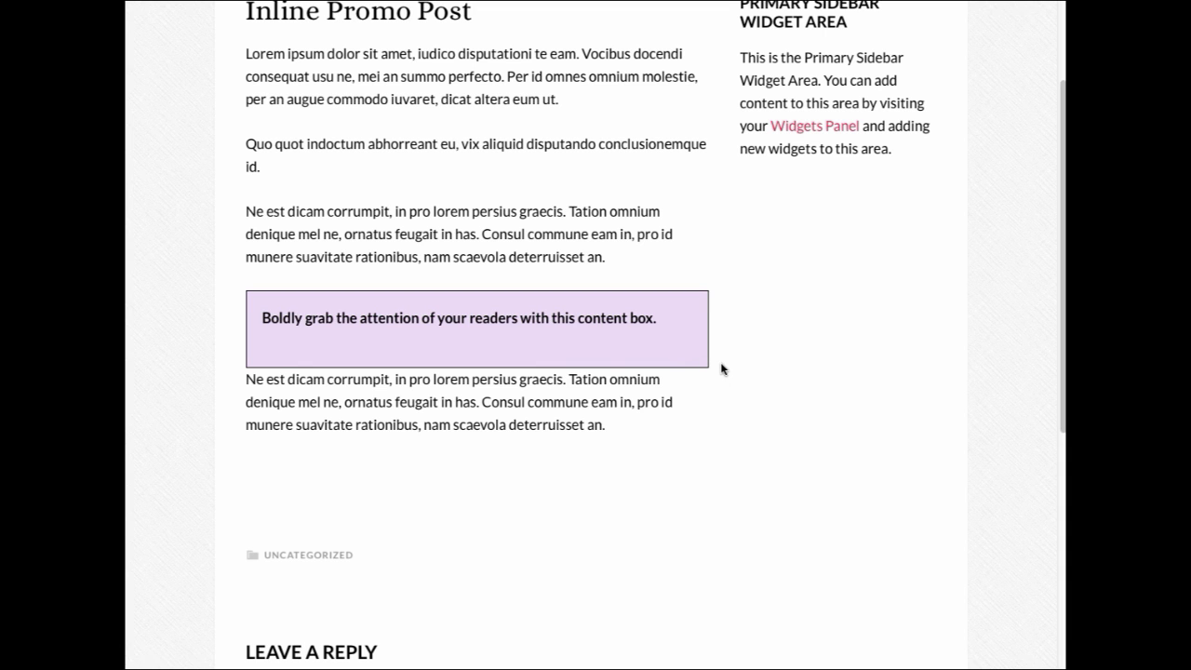
{"action": "scroll", "coordinate": [721, 370], "scroll_direction": "up", "scroll_amount": 3}
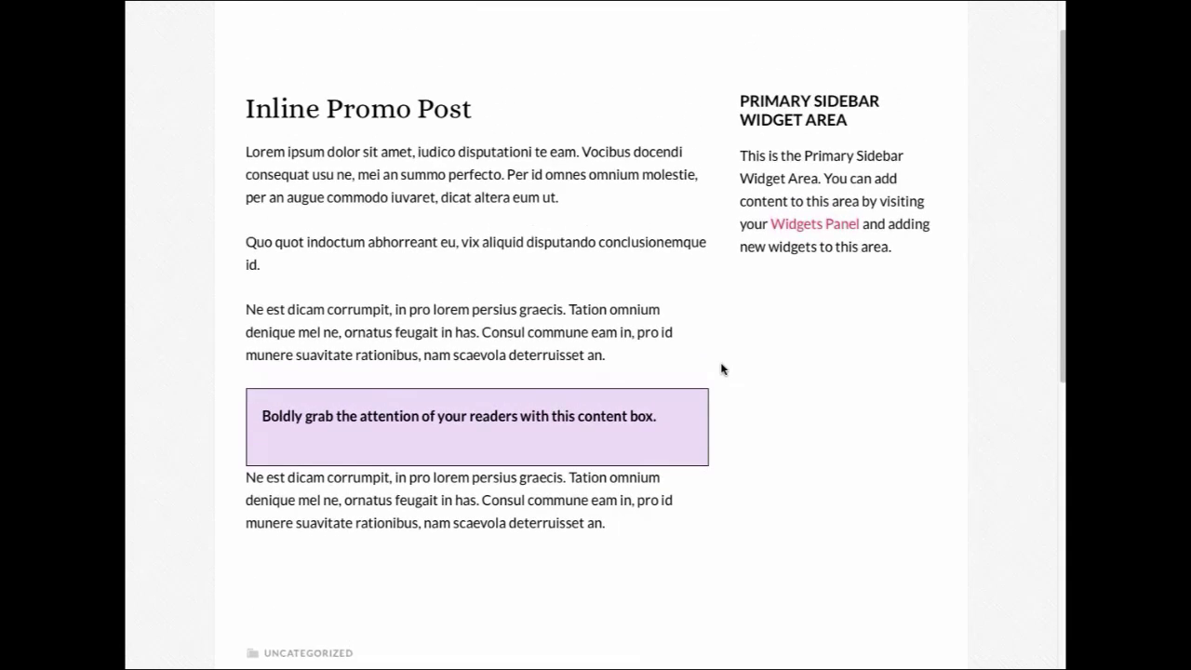
{"action": "scroll", "coordinate": [721, 369], "scroll_direction": "up", "scroll_amount": 2}
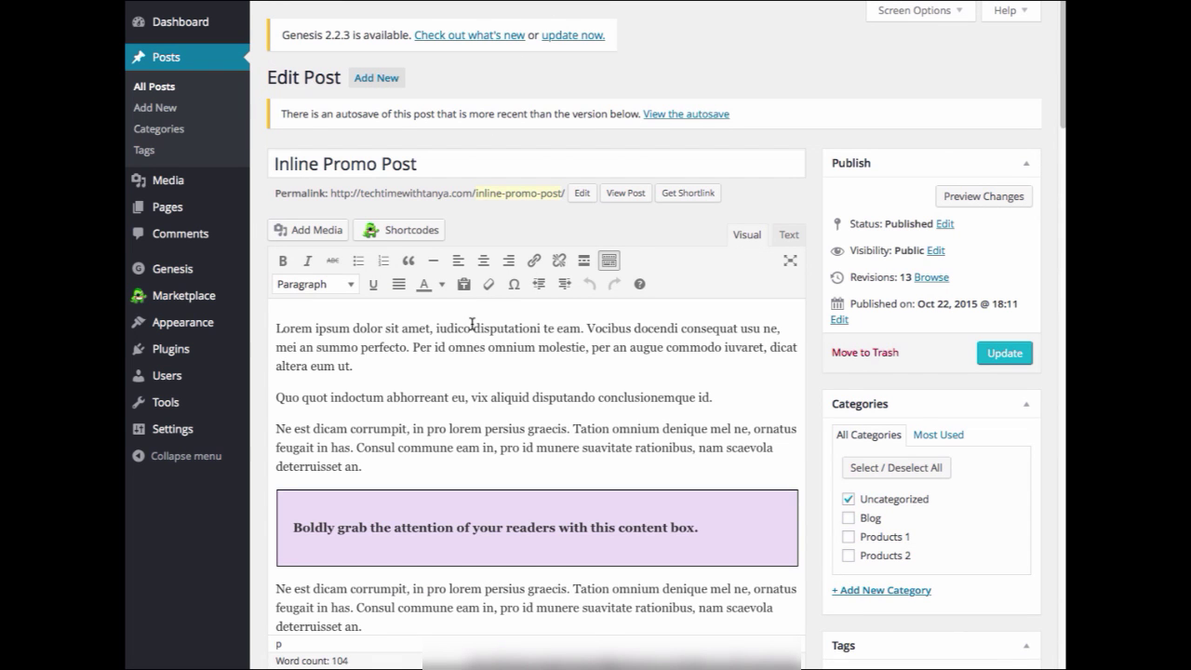
View the settings form for a new Inline Promo post element below the third paragraph, and close it without inserting anything.
{"action": "scroll", "coordinate": [472, 322], "scroll_direction": "down", "scroll_amount": 2}
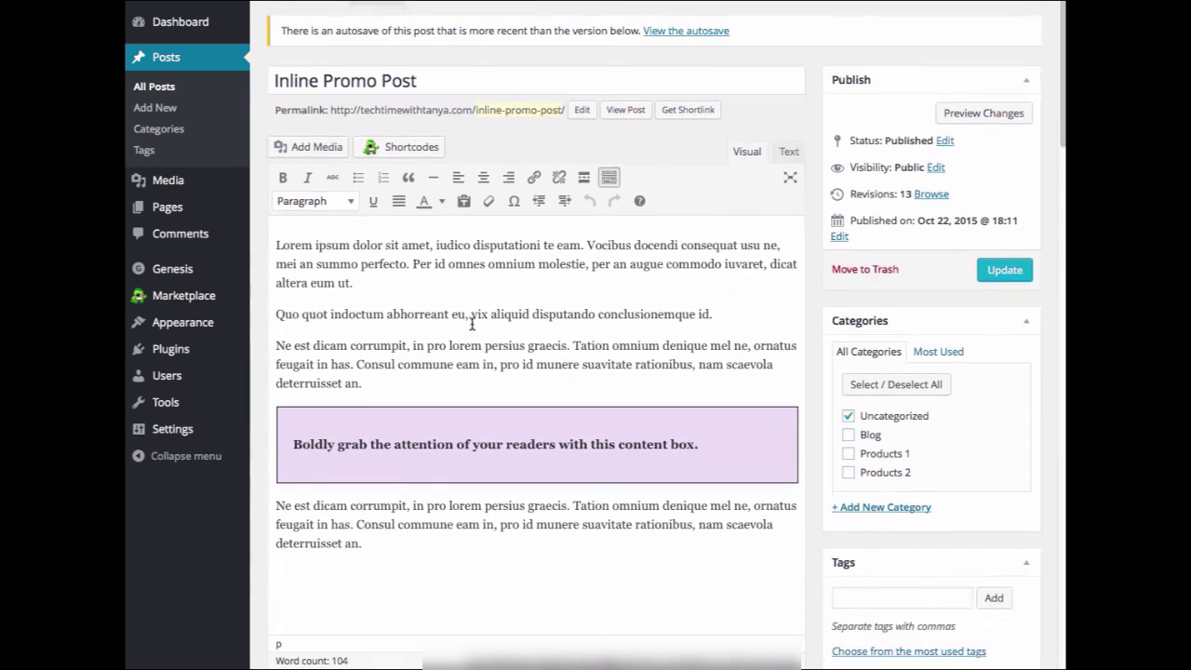
{"action": "left_click", "coordinate": [366, 391]}
{"action": "scroll", "coordinate": [380, 384], "scroll_direction": "down", "scroll_amount": 1}
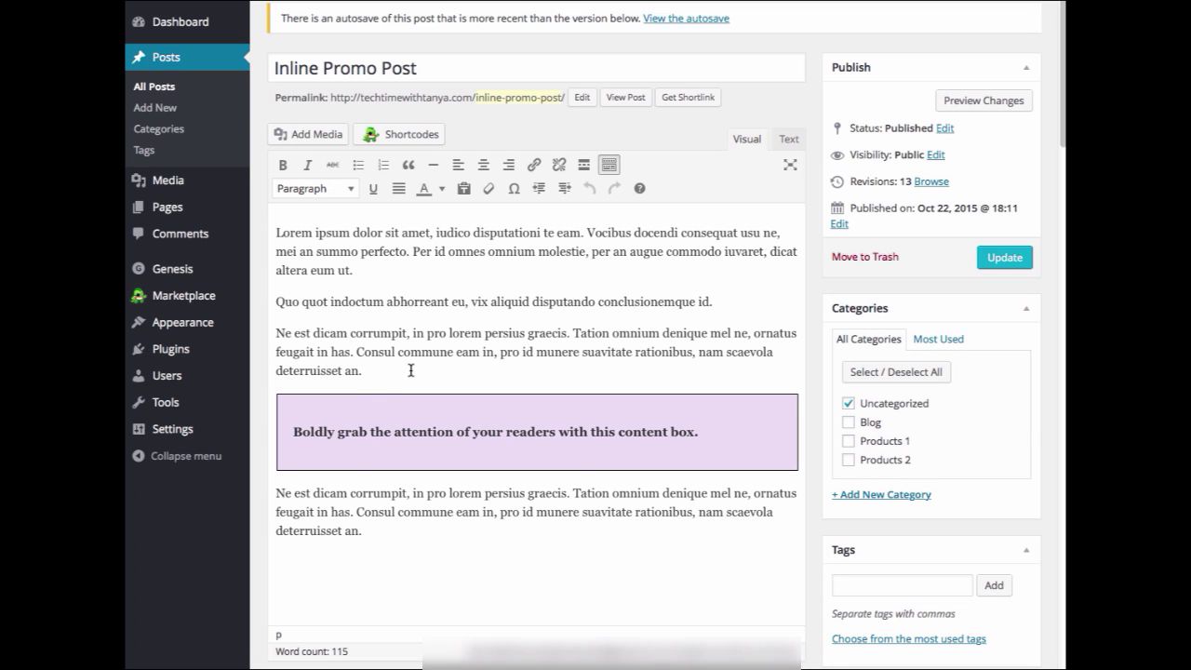
{"action": "left_click", "coordinate": [317, 137]}
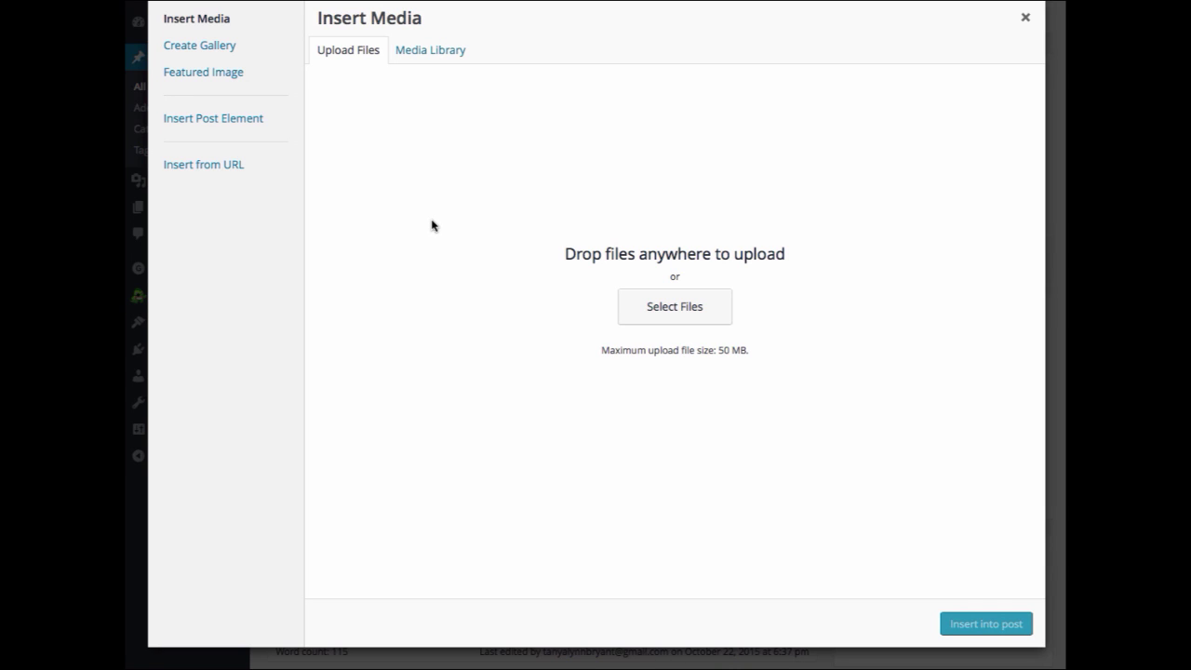
{"action": "left_click", "coordinate": [211, 125]}
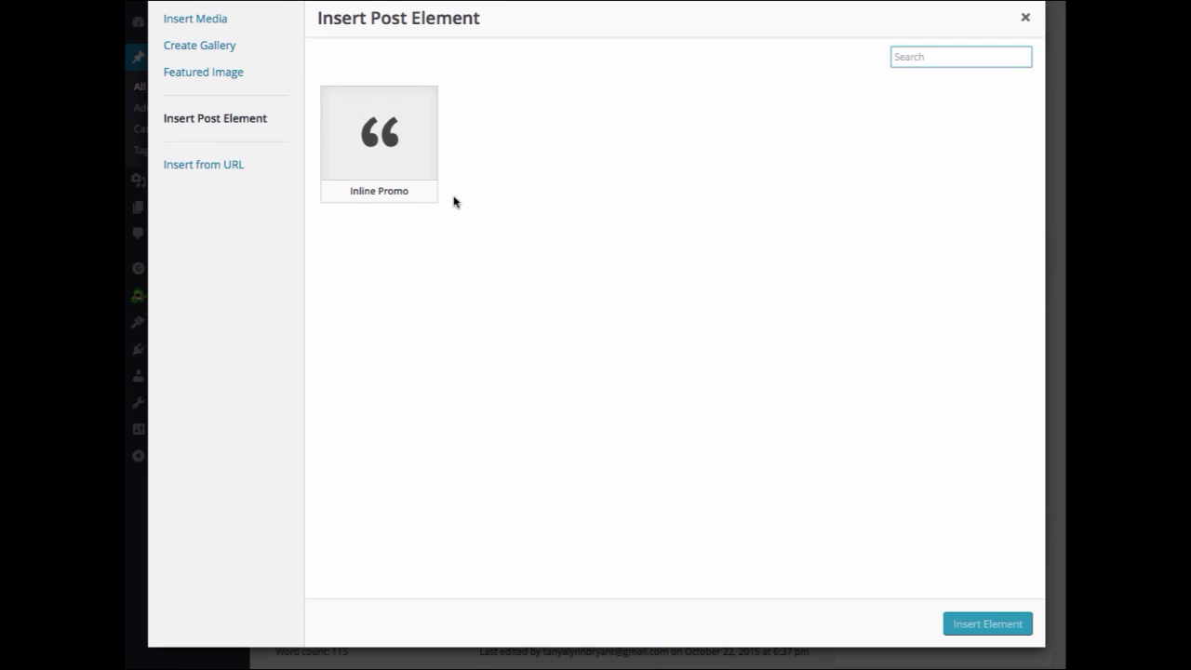
{"action": "left_click", "coordinate": [409, 173]}
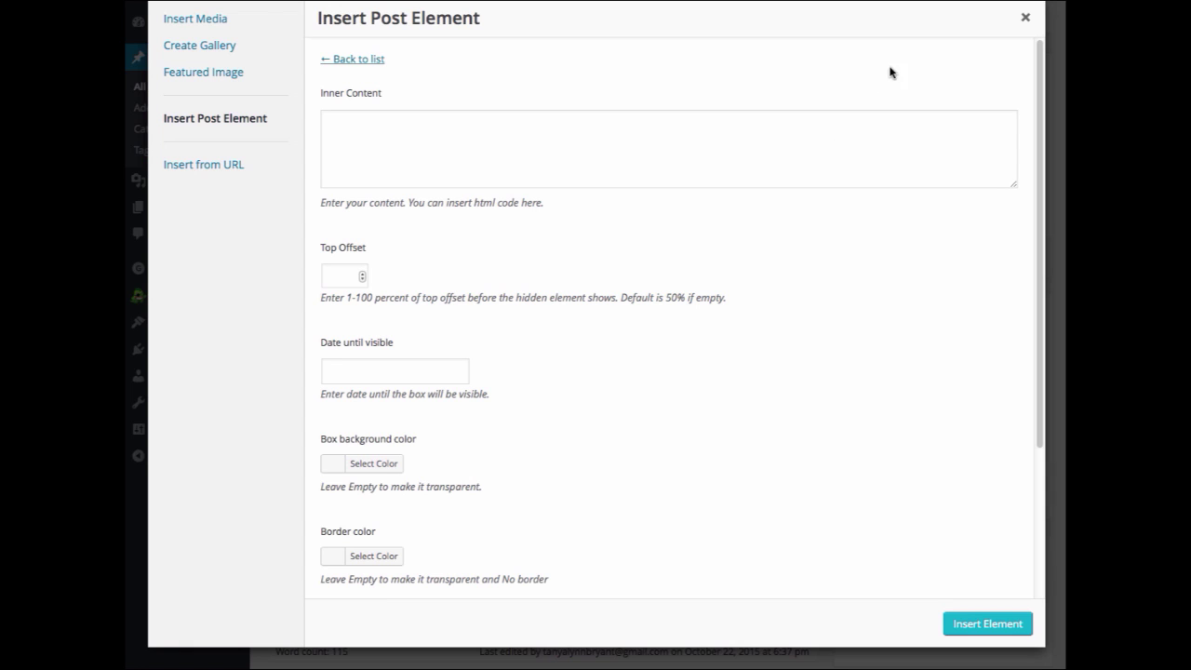
{"action": "left_click", "coordinate": [1024, 18]}
Open the purple promo box in the post for editing and set its Top Offset to 75 percent.
{"action": "left_click", "coordinate": [698, 413]}
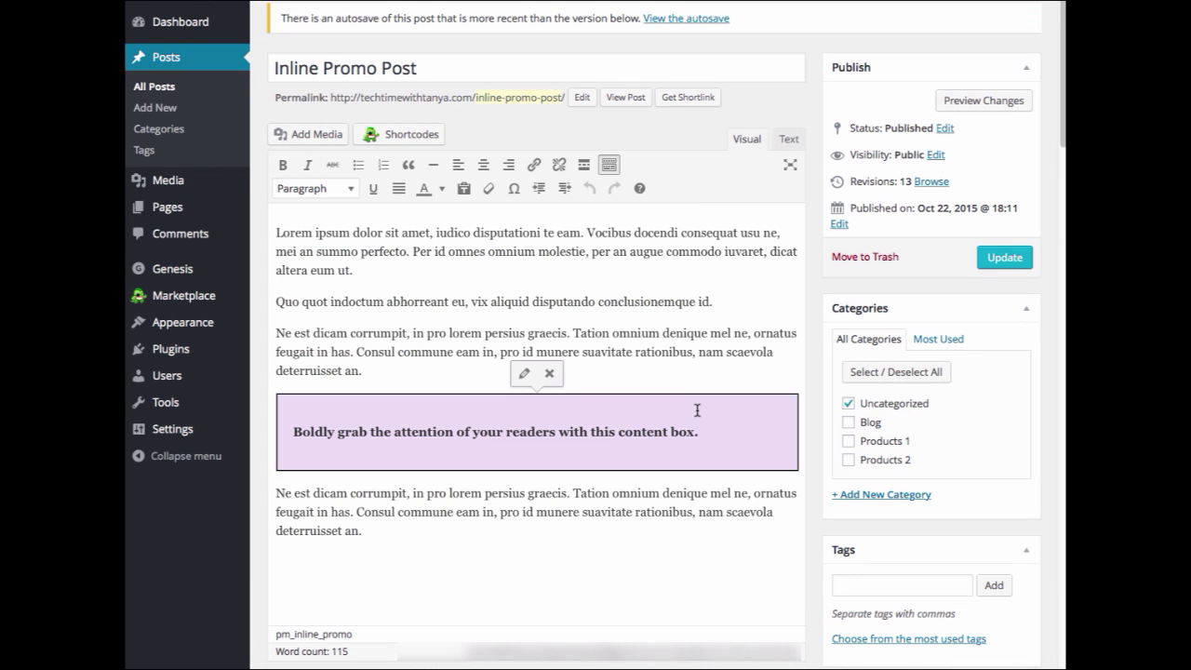
{"action": "left_click", "coordinate": [525, 375]}
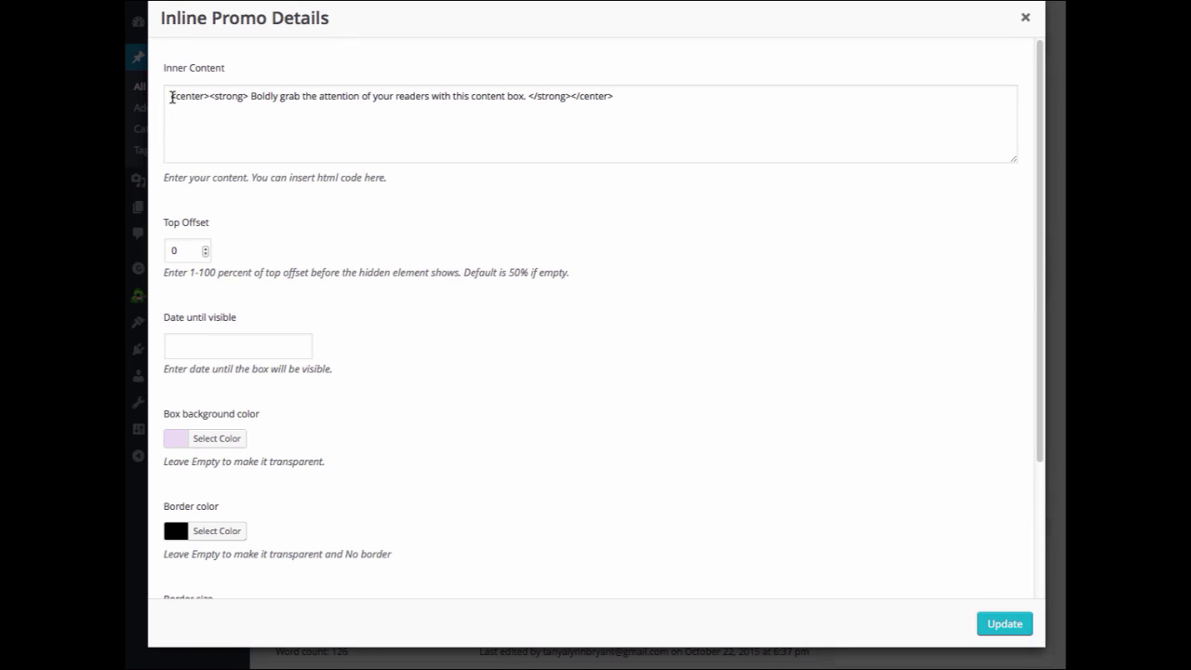
{"action": "left_click", "coordinate": [173, 97]}
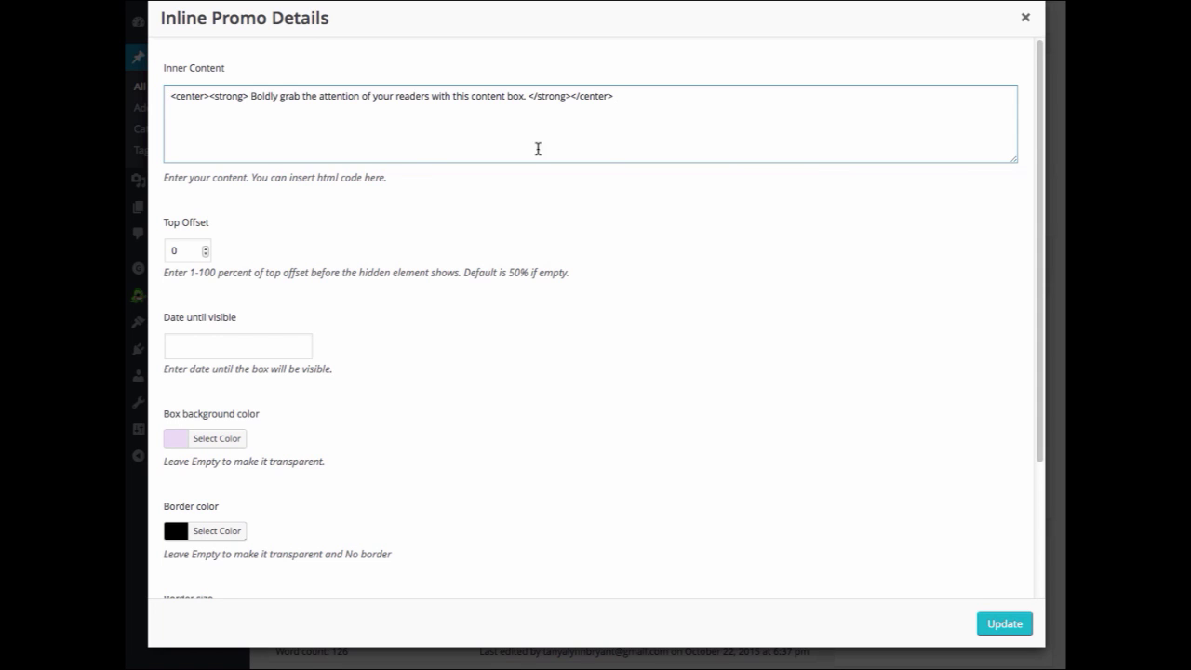
{"action": "scroll", "coordinate": [240, 236], "scroll_direction": "down", "scroll_amount": 1}
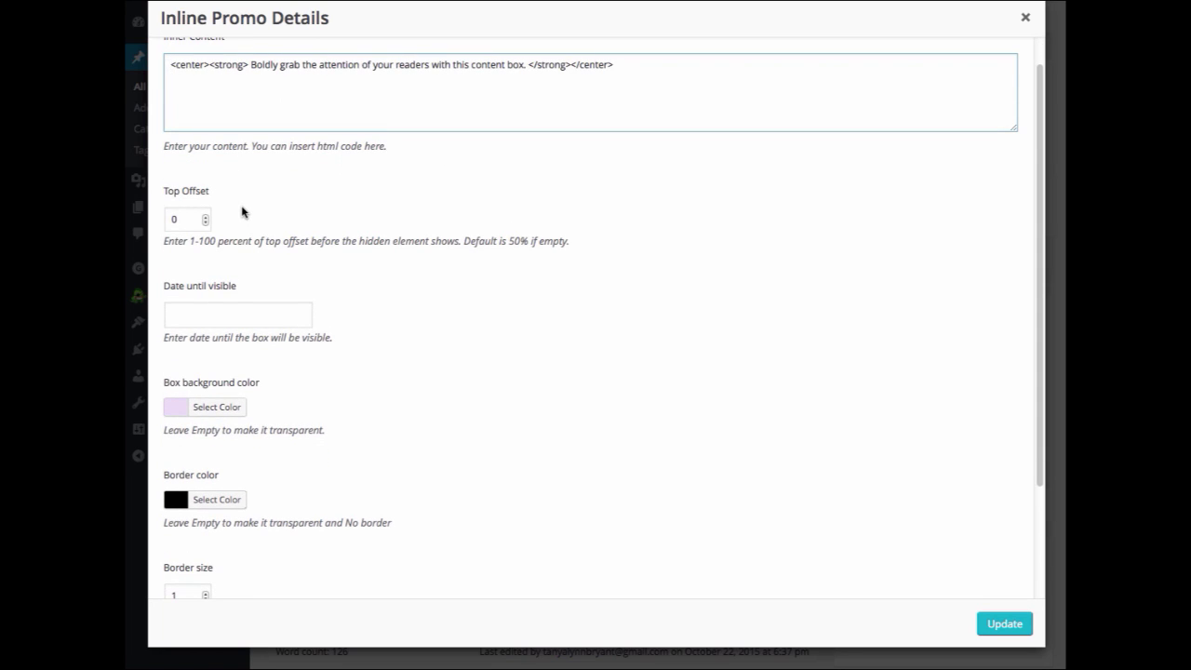
{"action": "scroll", "coordinate": [242, 212], "scroll_direction": "down", "scroll_amount": 1}
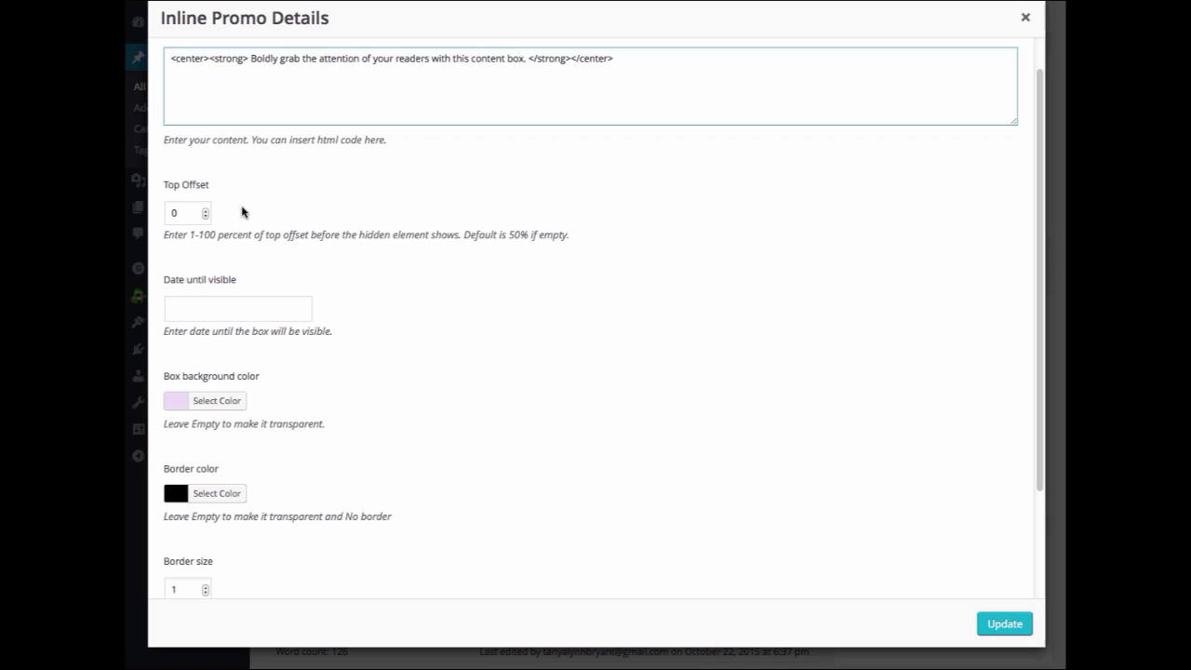
{"action": "double_click", "coordinate": [186, 213]}
{"action": "type", "text": "75"}
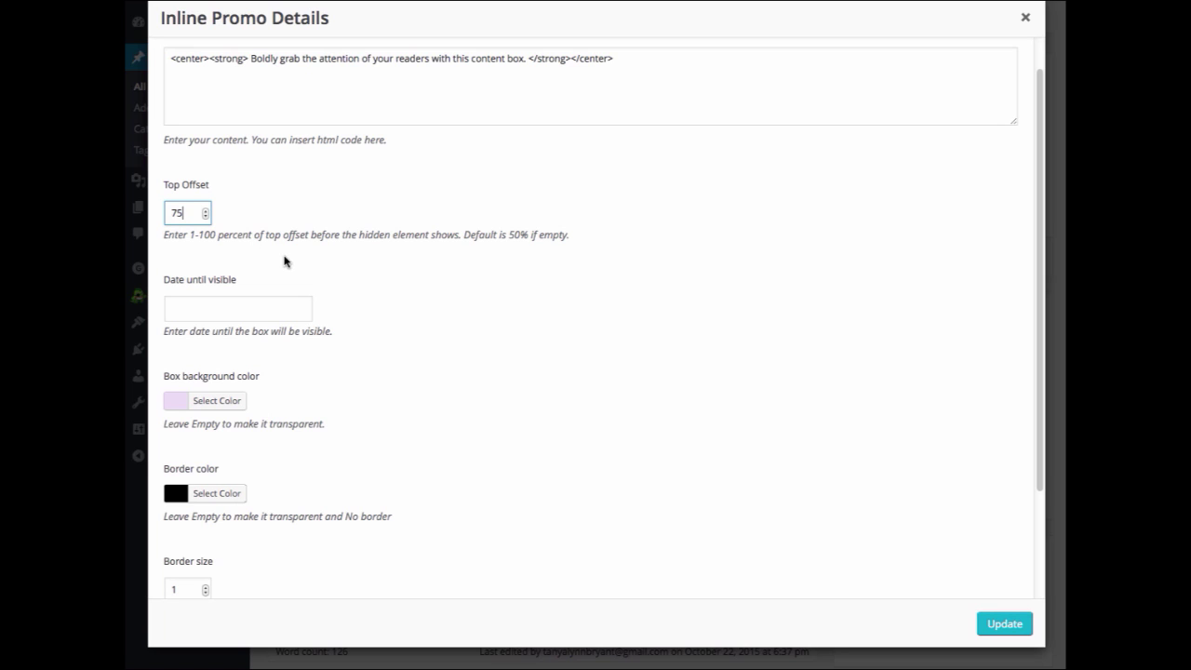
Set the promo box's Date until visible to 11/1/15.
{"action": "scroll", "coordinate": [285, 261], "scroll_direction": "down", "scroll_amount": 1}
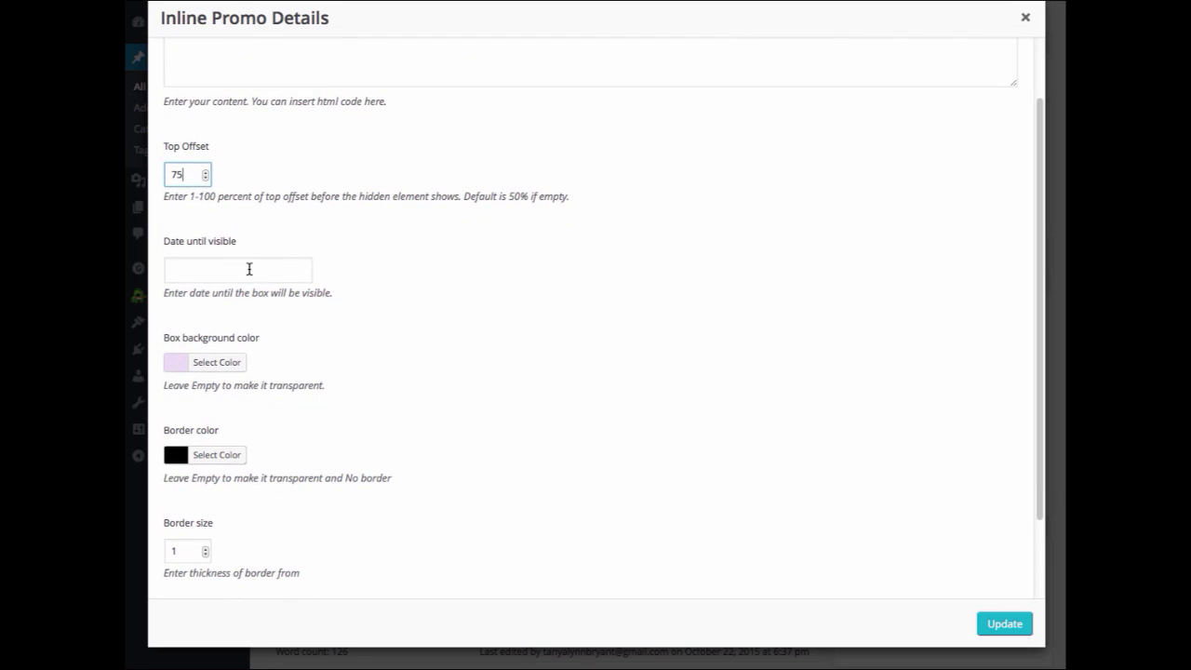
{"action": "left_click", "coordinate": [249, 270]}
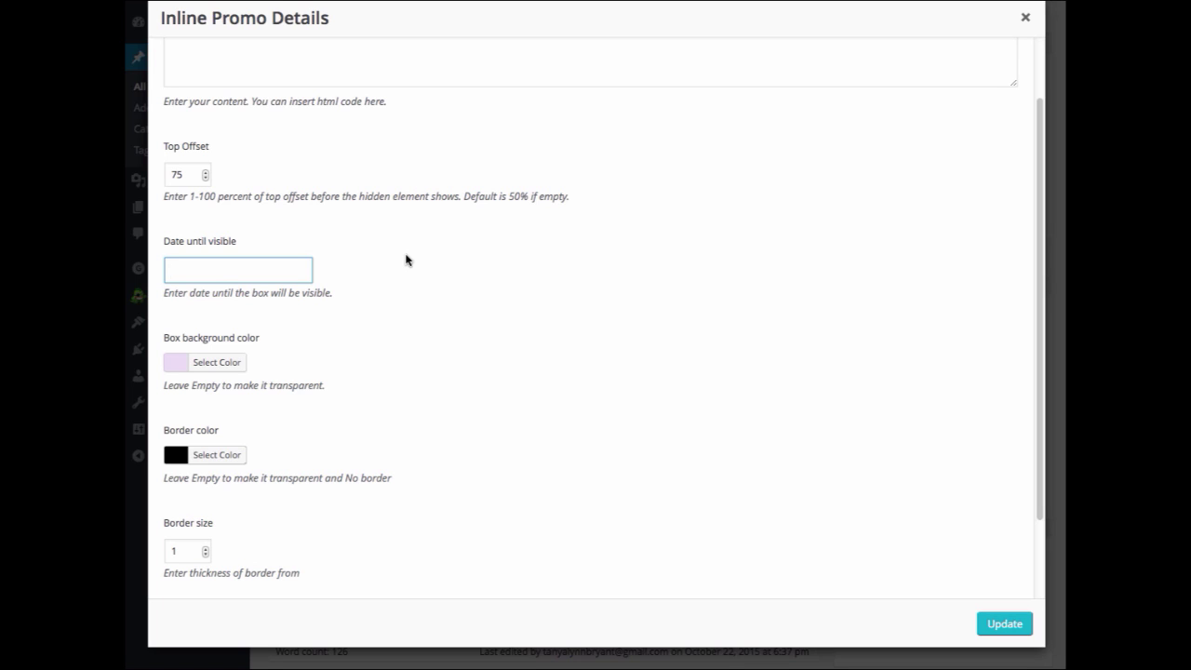
{"action": "type", "text": "11/1/15"}
Examine the promo box's background color, border color and border type choices, keeping the current settings.
{"action": "scroll", "coordinate": [459, 308], "scroll_direction": "down", "scroll_amount": 1}
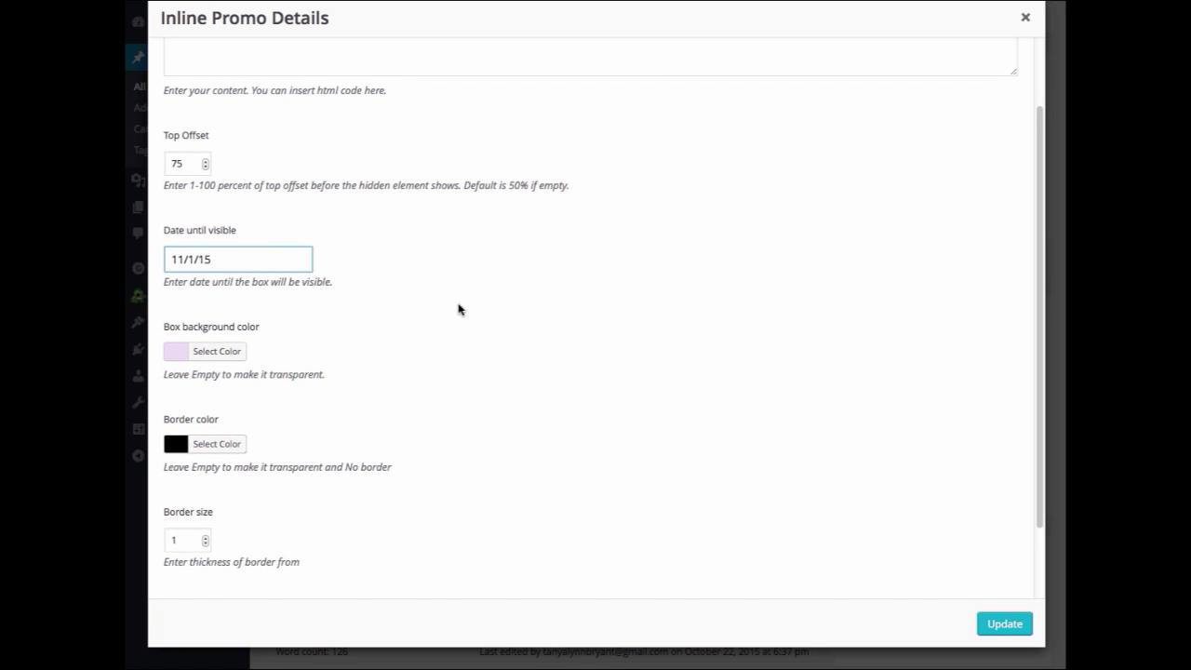
{"action": "scroll", "coordinate": [458, 308], "scroll_direction": "down", "scroll_amount": 1}
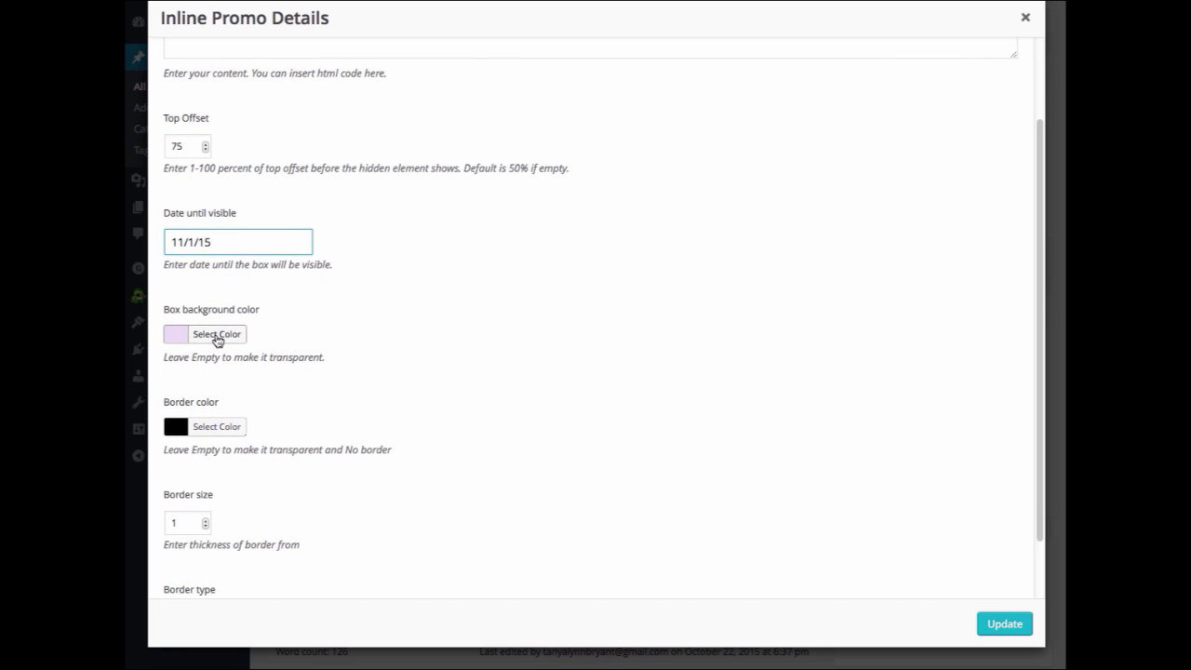
{"action": "left_click", "coordinate": [216, 336]}
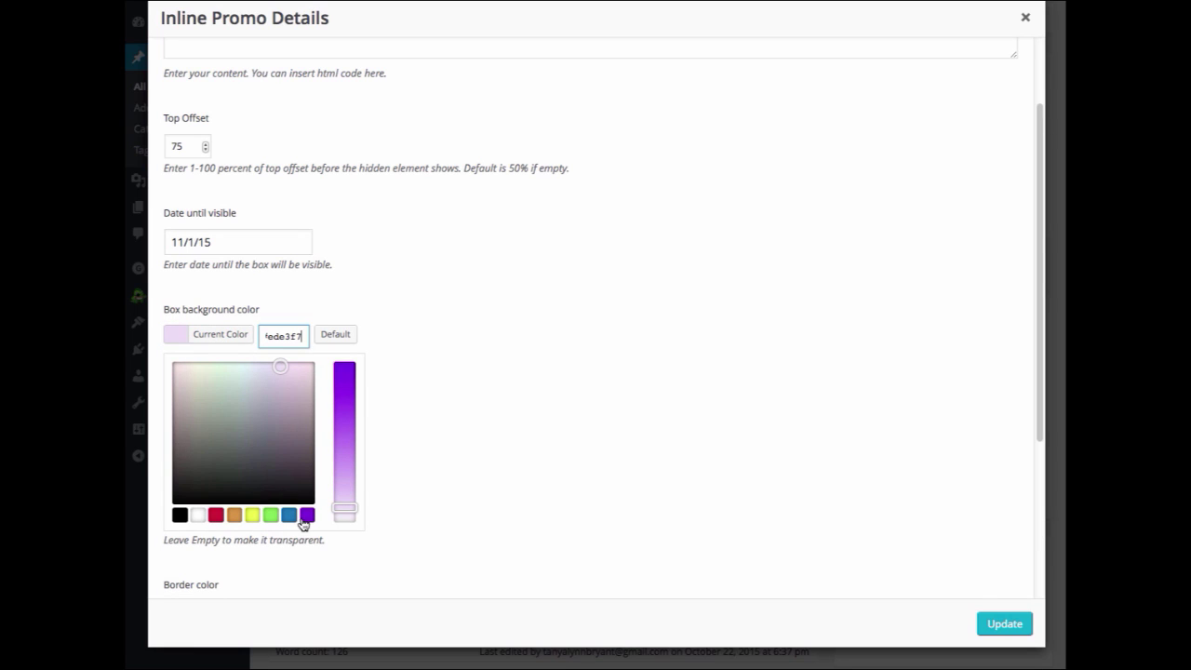
{"action": "left_click", "coordinate": [408, 337]}
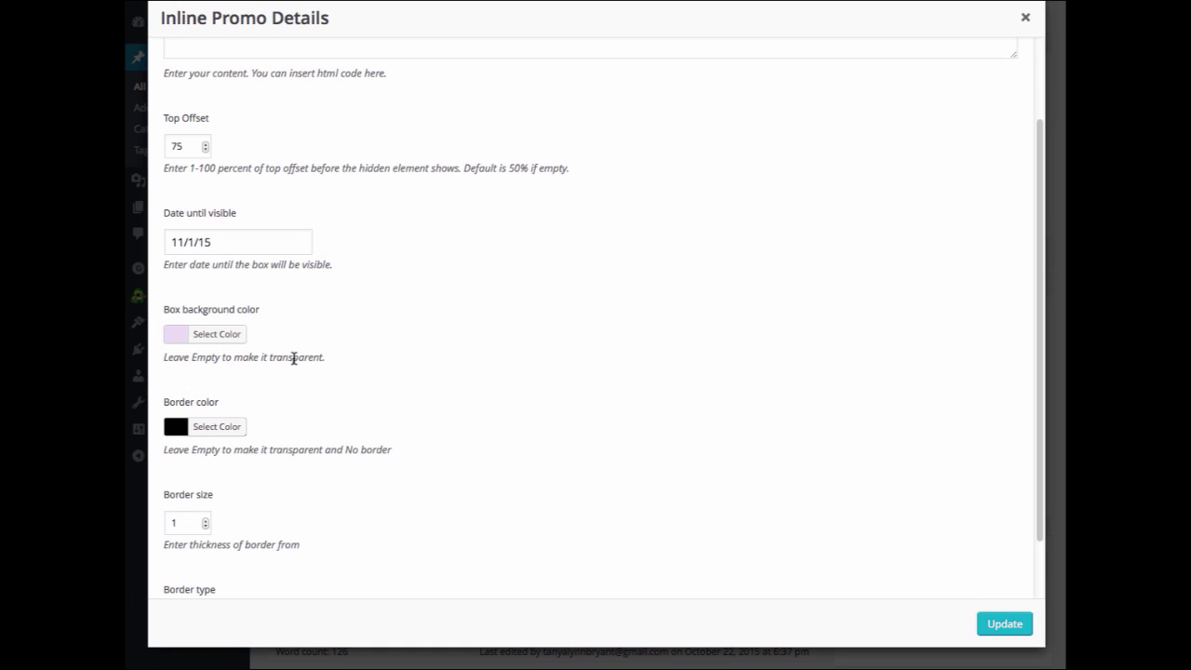
{"action": "scroll", "coordinate": [335, 393], "scroll_direction": "down", "scroll_amount": 1}
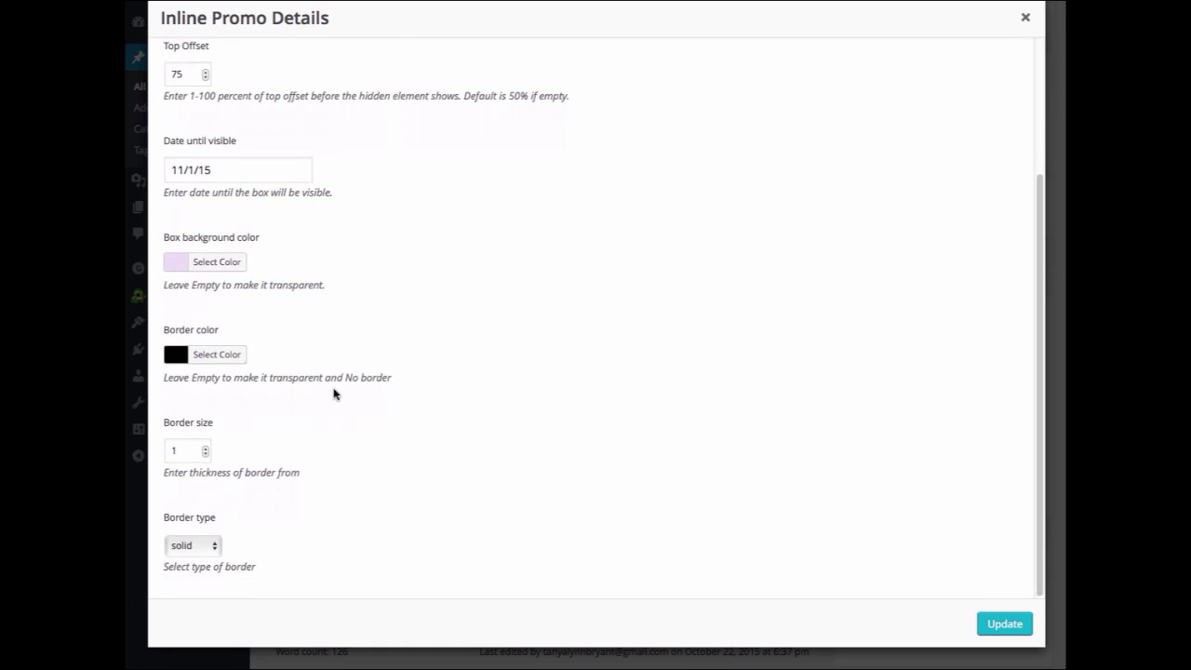
{"action": "left_click", "coordinate": [216, 360]}
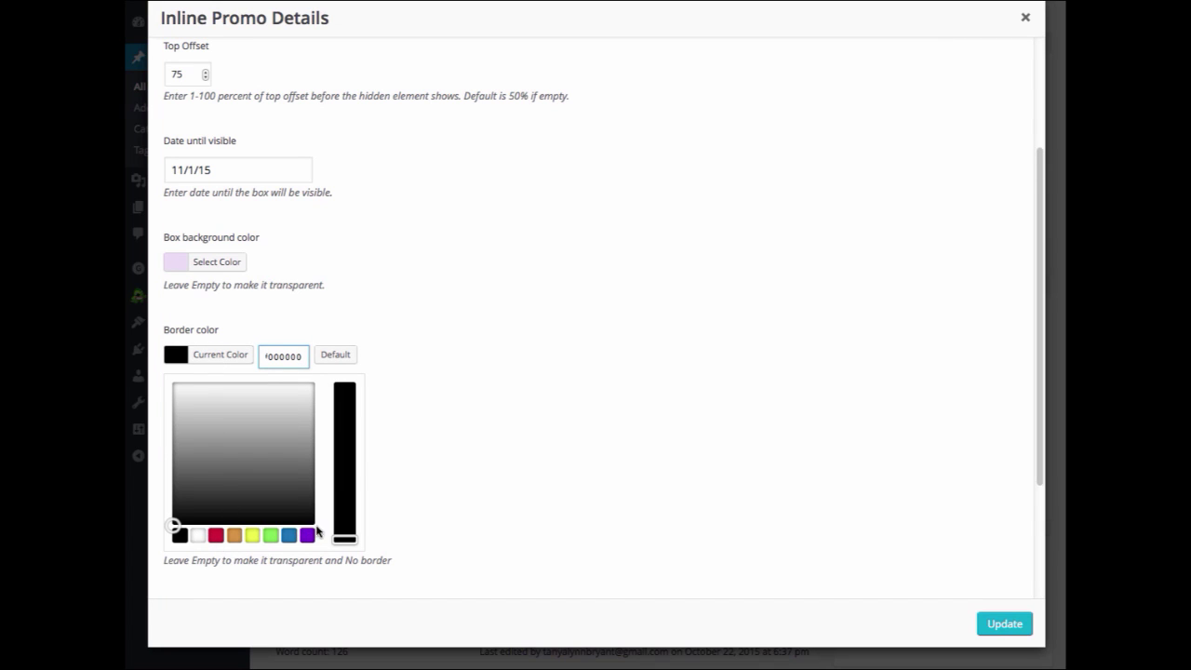
{"action": "left_click", "coordinate": [407, 360]}
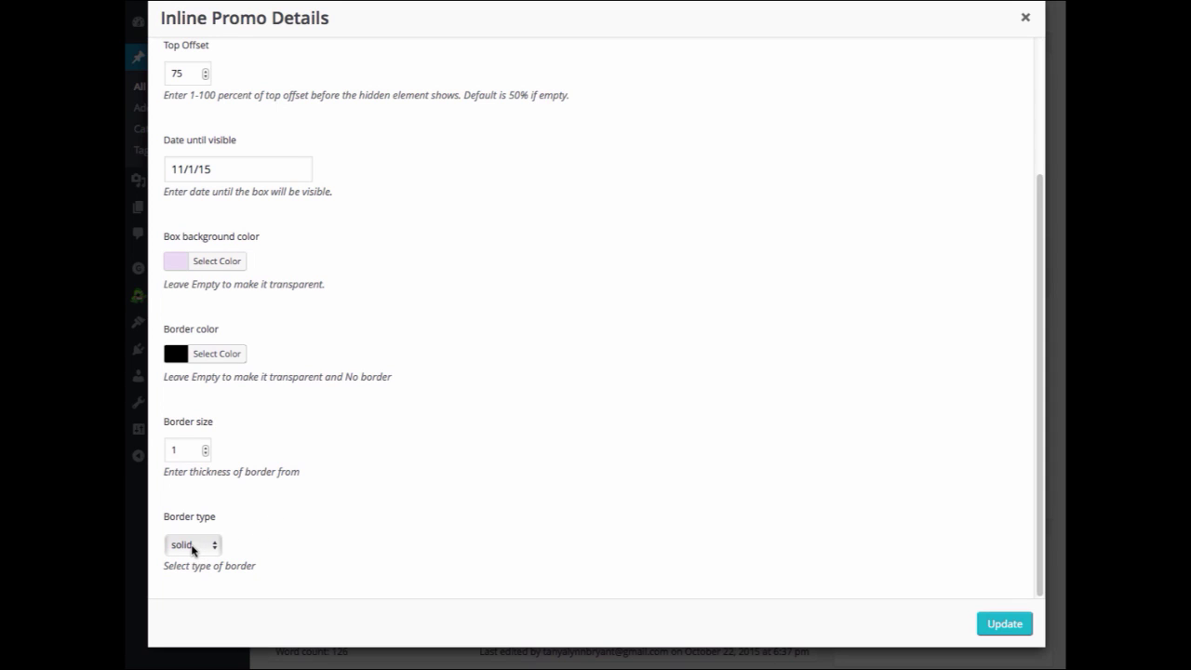
{"action": "left_click", "coordinate": [209, 547]}
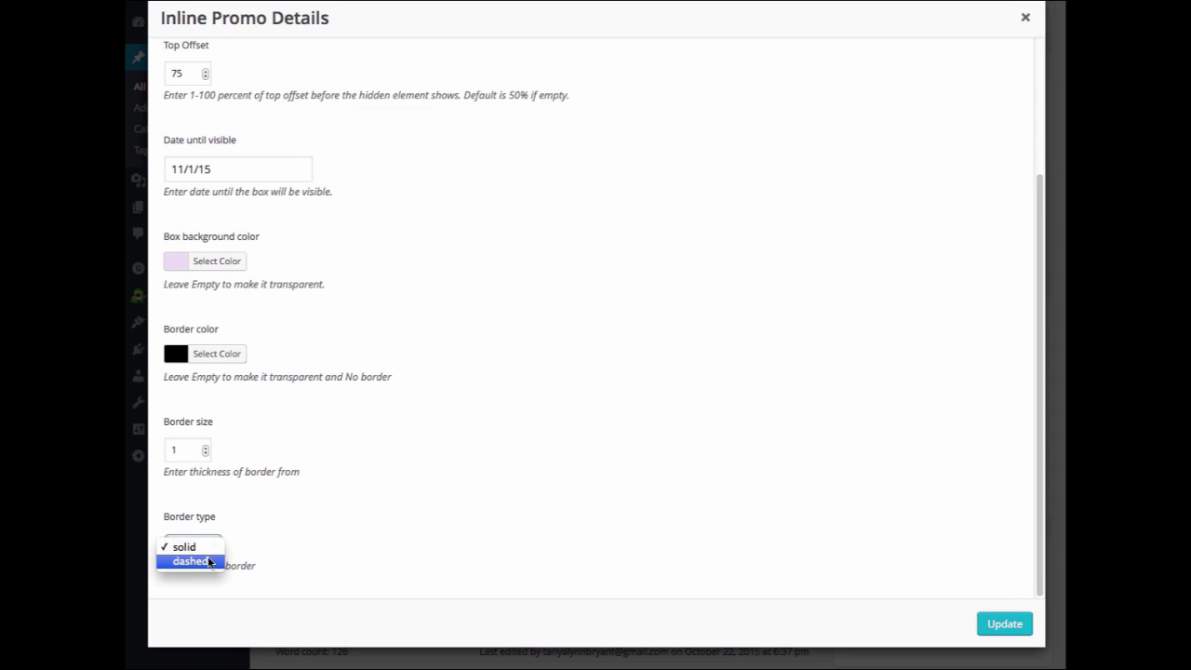
{"action": "left_click", "coordinate": [260, 528]}
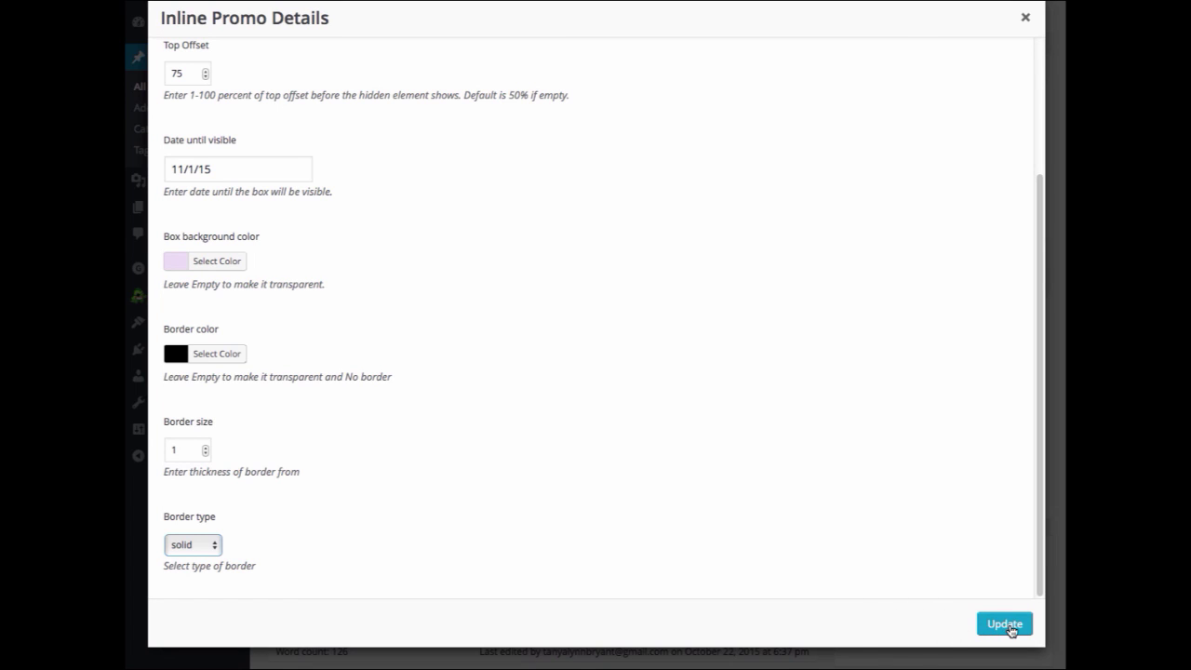
Save the Inline Promo details and check on the published post when the promo box appears.
{"action": "left_click", "coordinate": [1004, 624]}
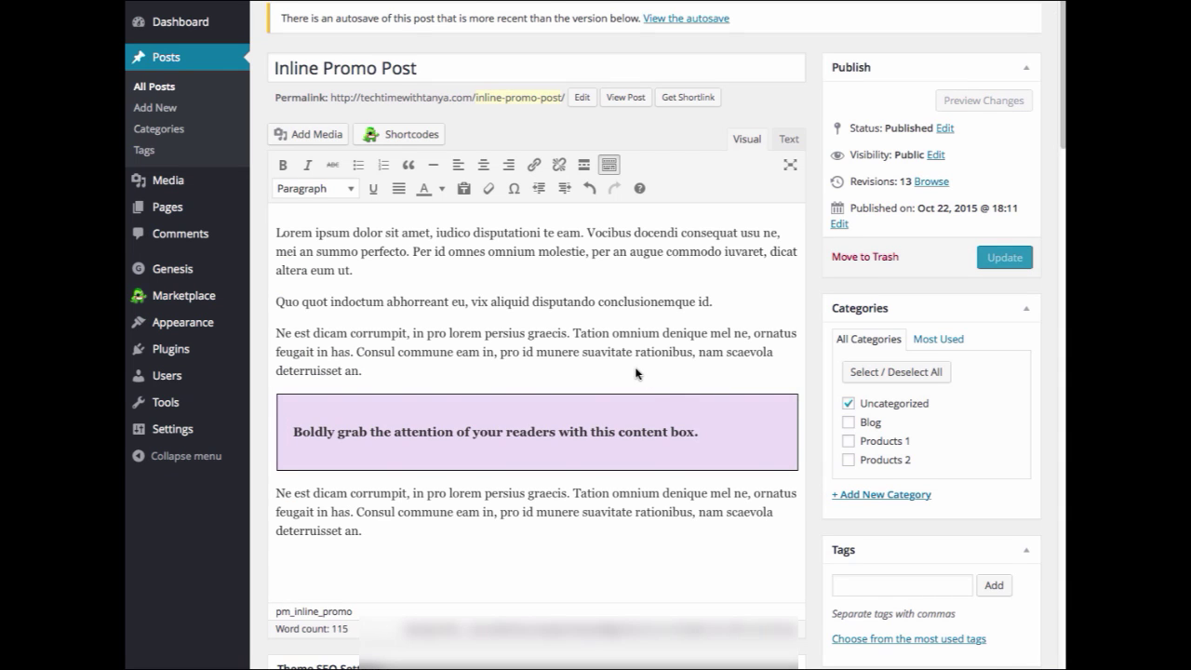
{"action": "scroll", "coordinate": [635, 363], "scroll_direction": "up", "scroll_amount": 3}
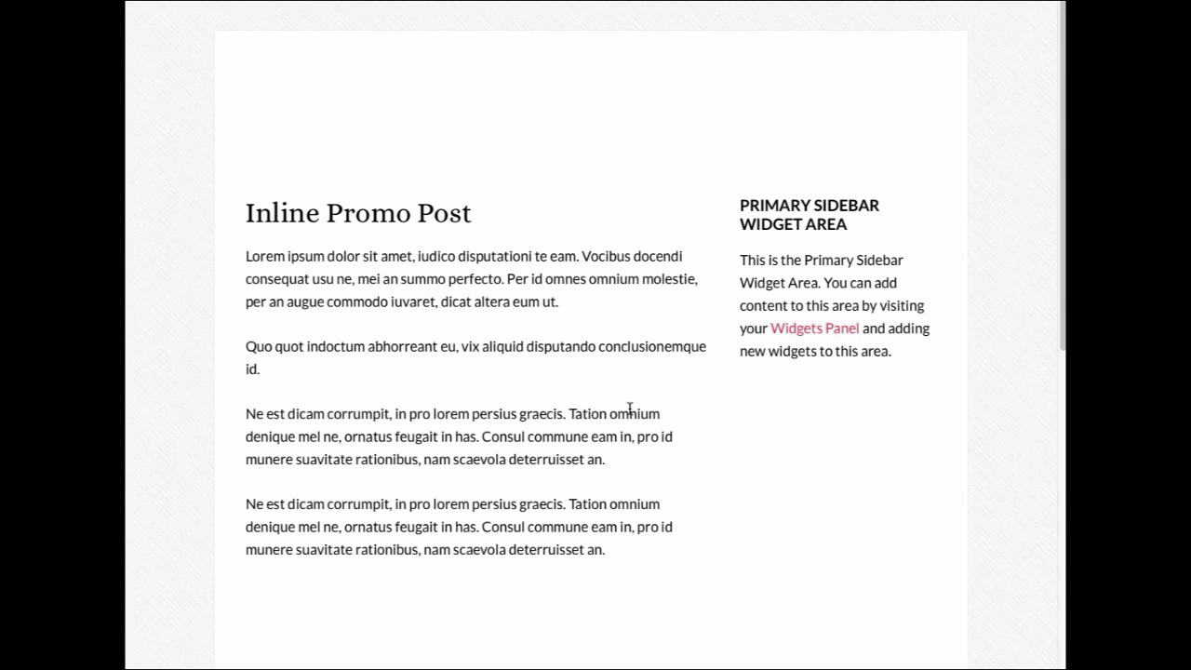
{"action": "scroll", "coordinate": [629, 409], "scroll_direction": "down", "scroll_amount": 2}
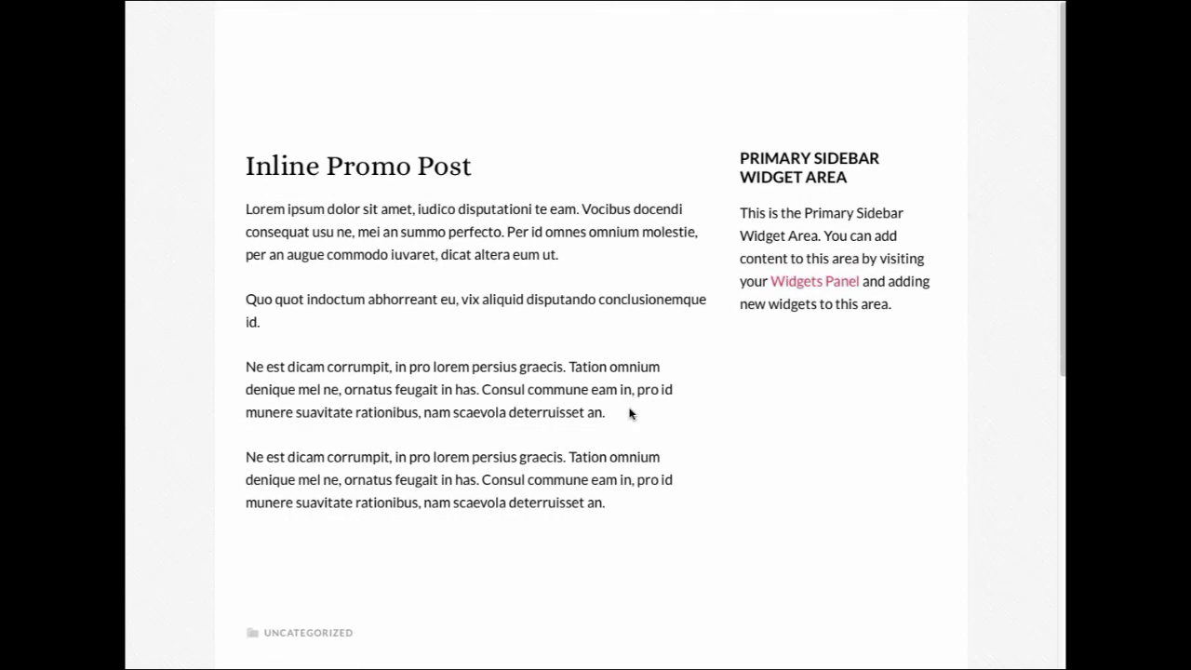
{"action": "scroll", "coordinate": [630, 413], "scroll_direction": "down", "scroll_amount": 2}
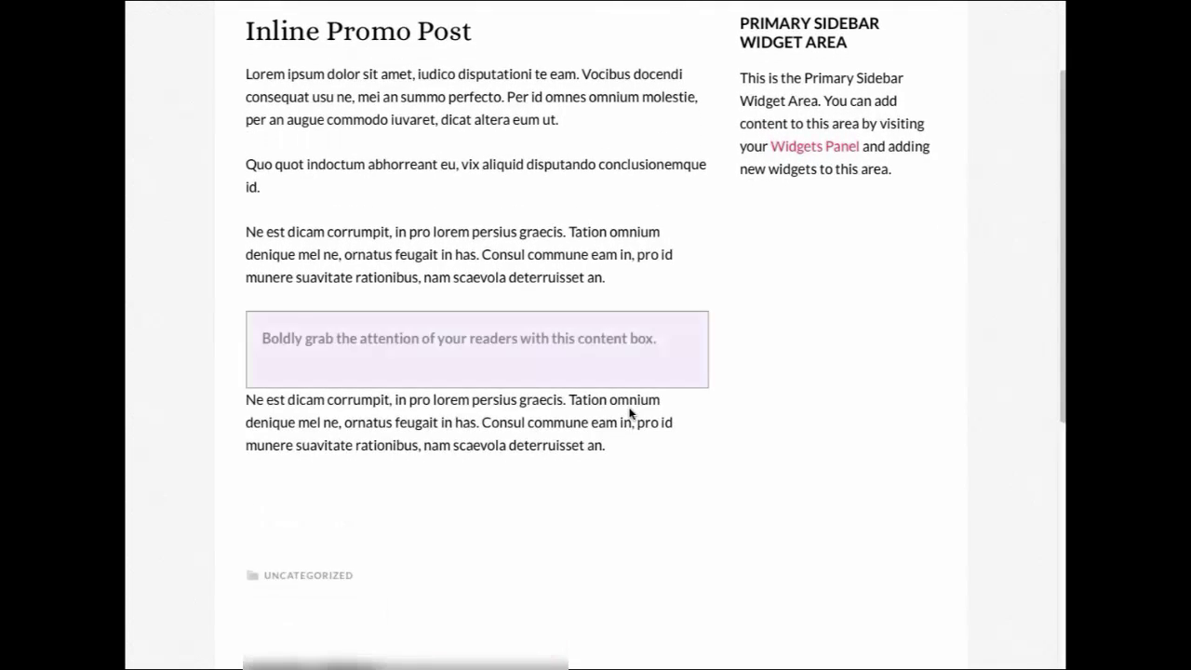
{"action": "scroll", "coordinate": [630, 413], "scroll_direction": "down", "scroll_amount": 2}
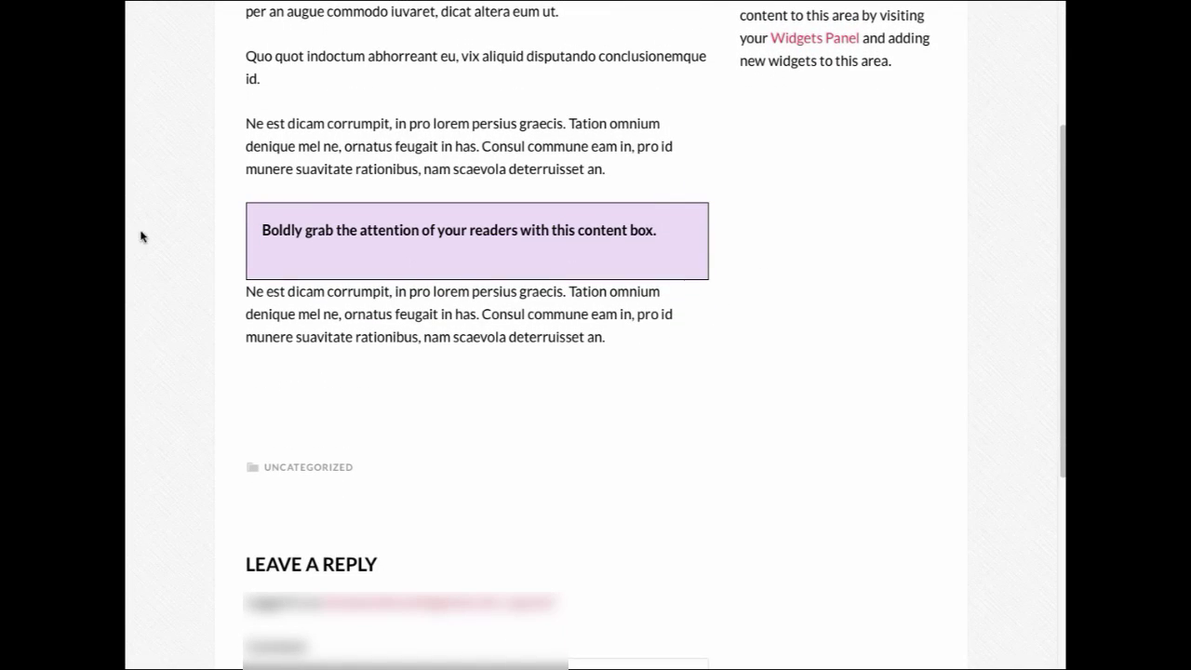